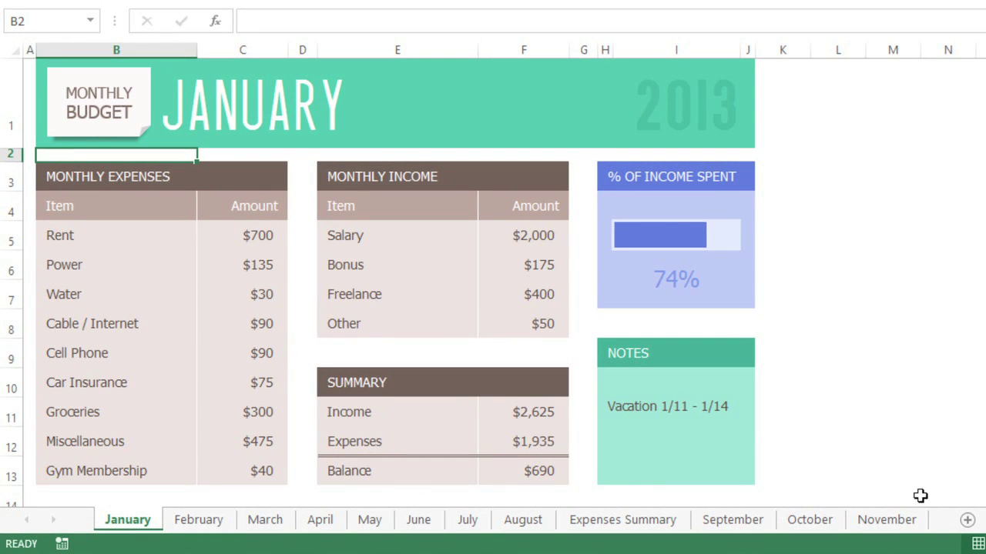
# Create a copy of the November worksheet at the end of the Monthly Budget.xlsx workbook.
pyautogui.click(887, 520)
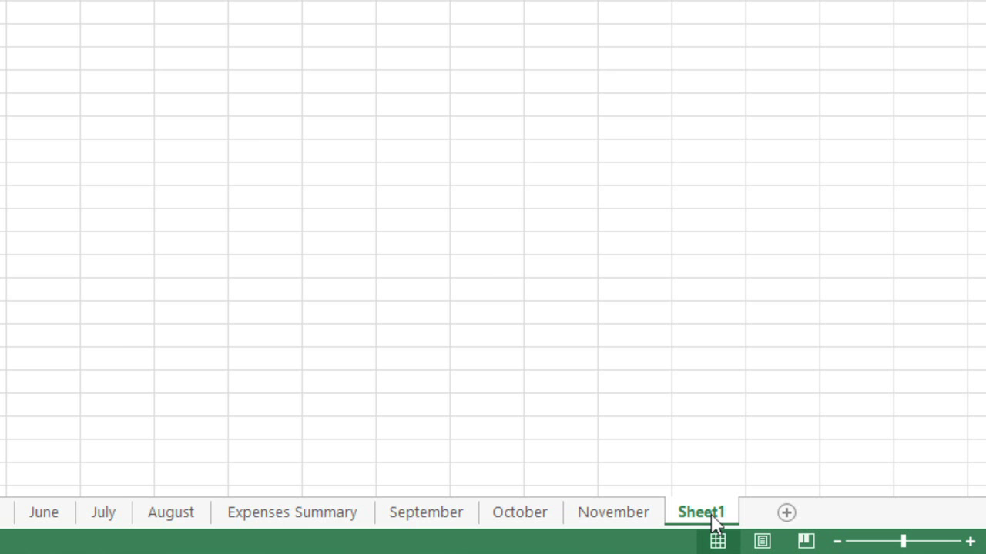
pyautogui.rightClick(631, 524)
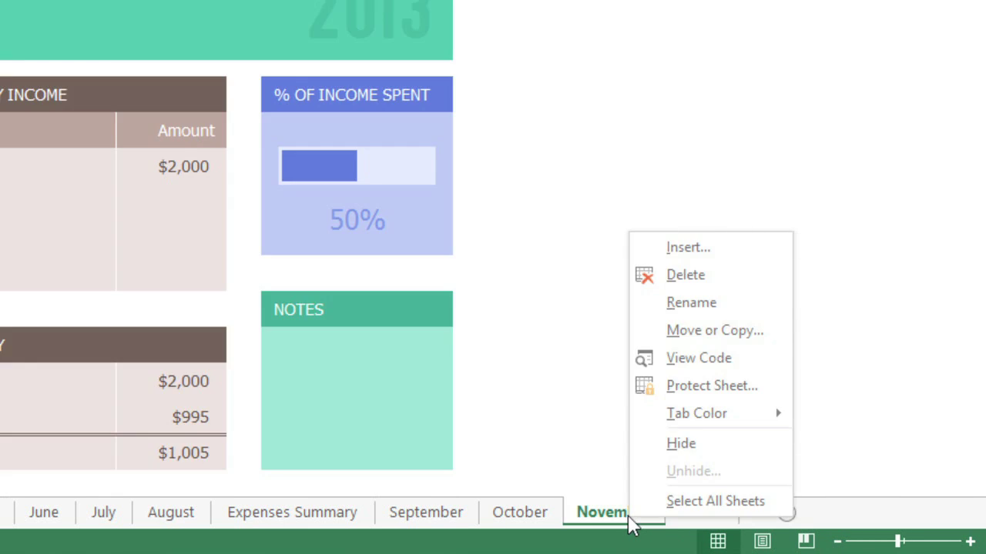
pyautogui.click(651, 331)
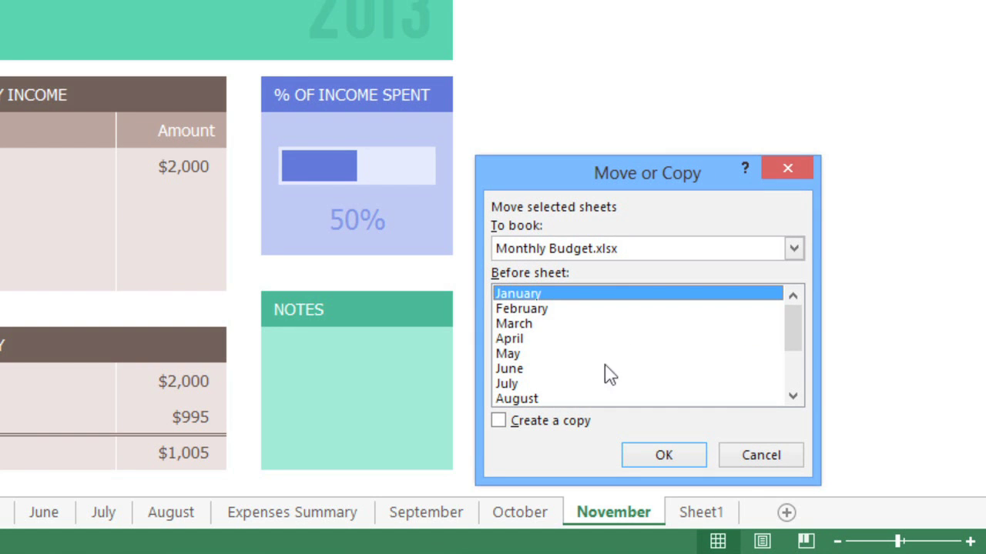
pyautogui.click(500, 425)
pyautogui.moveTo(801, 345); pyautogui.dragTo(799, 391)
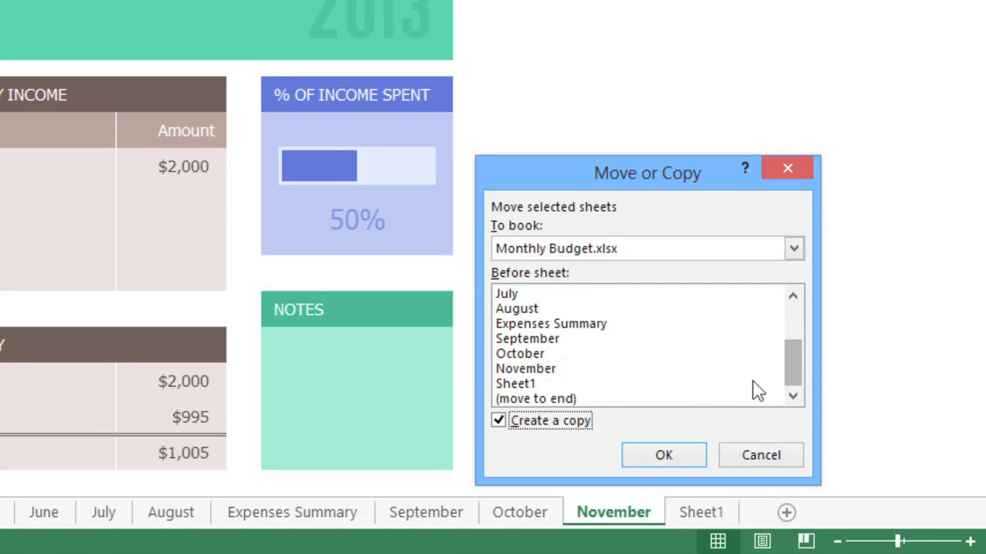
pyautogui.click(583, 399)
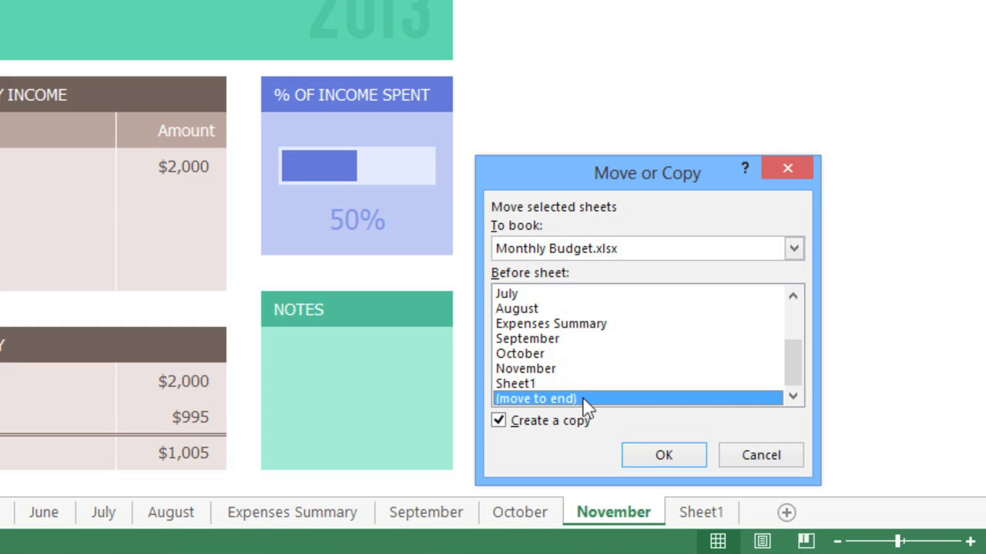
pyautogui.click(651, 458)
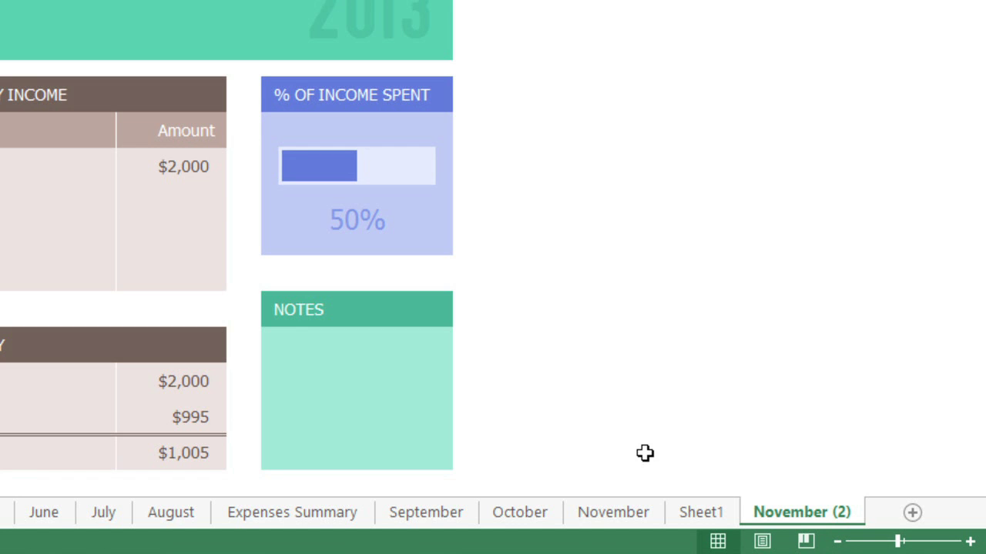
# Rename the copied worksheet "November (2)" as December.
pyautogui.rightClick(810, 512)
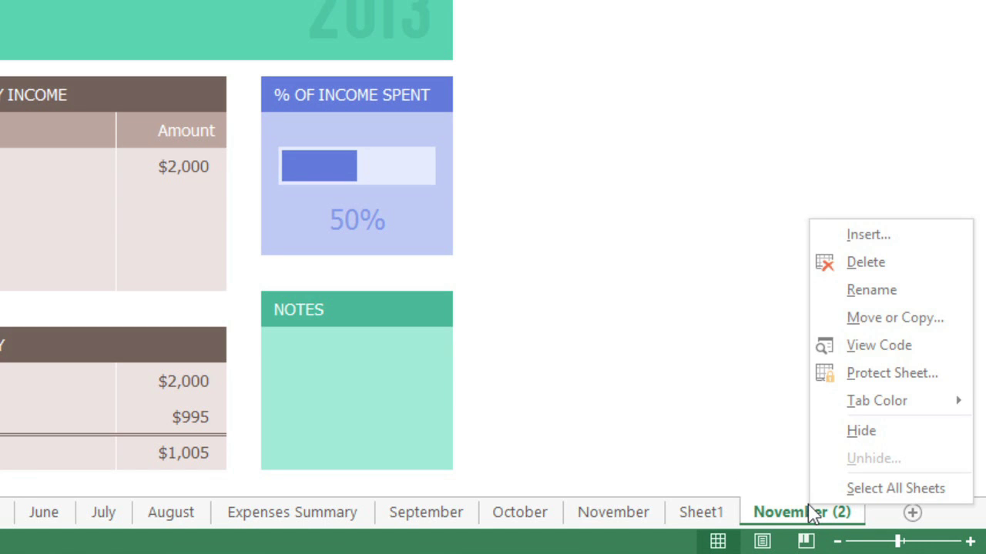
pyautogui.click(824, 290)
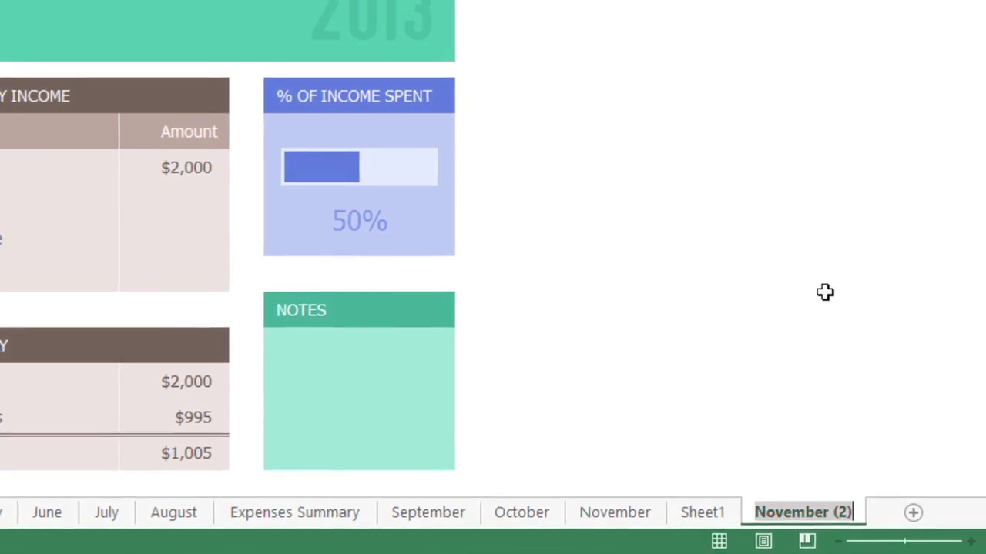
pyautogui.write('Dece')
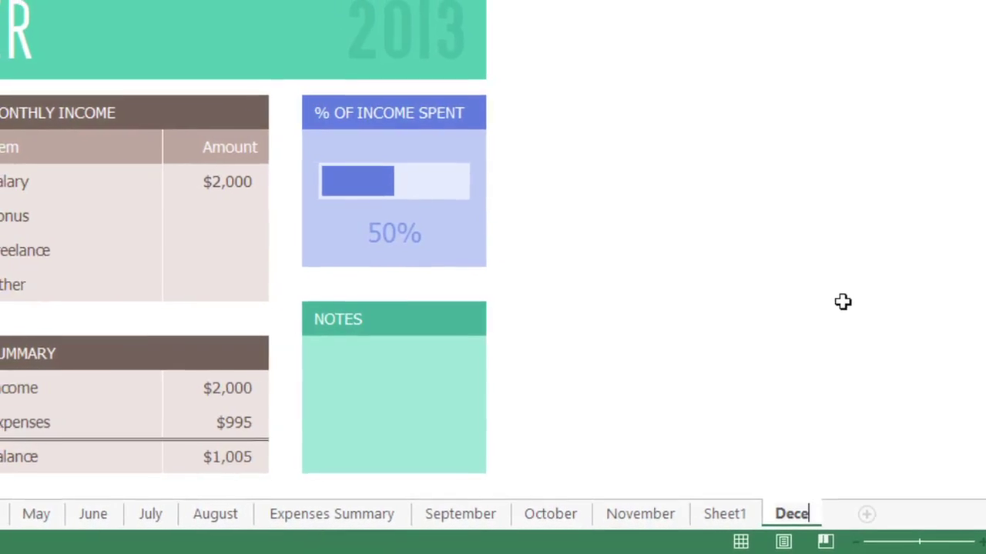
pyautogui.write('mber')
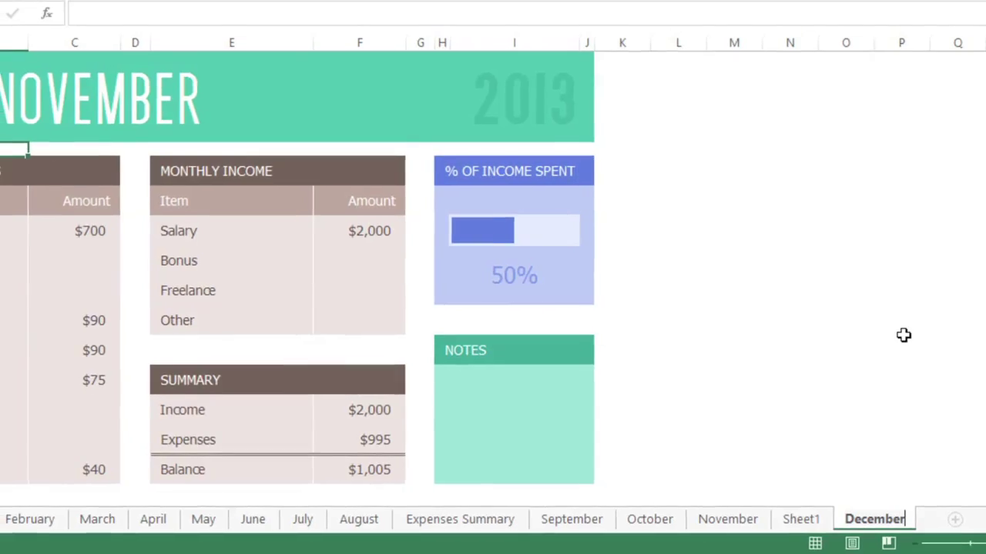
pyautogui.press('Return')
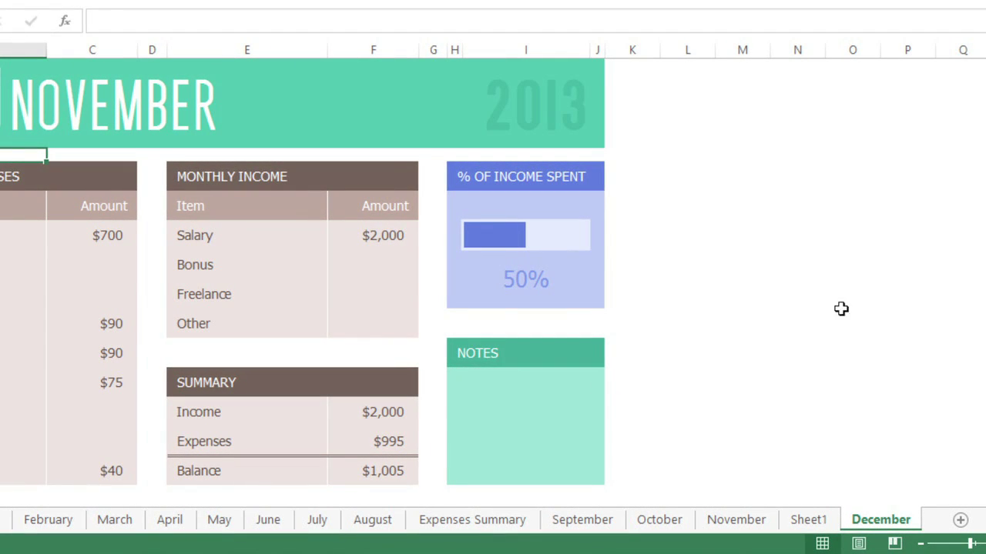
# Change the large month title in the December sheet's banner to "december".
pyautogui.click(378, 123)
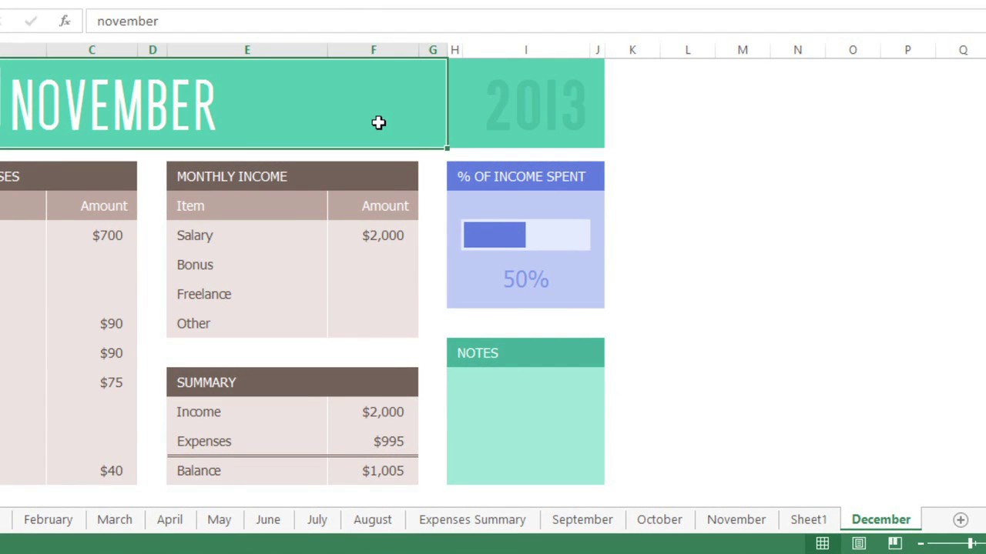
pyautogui.write('december')
pyautogui.hotkey('ctrl', 'Return')
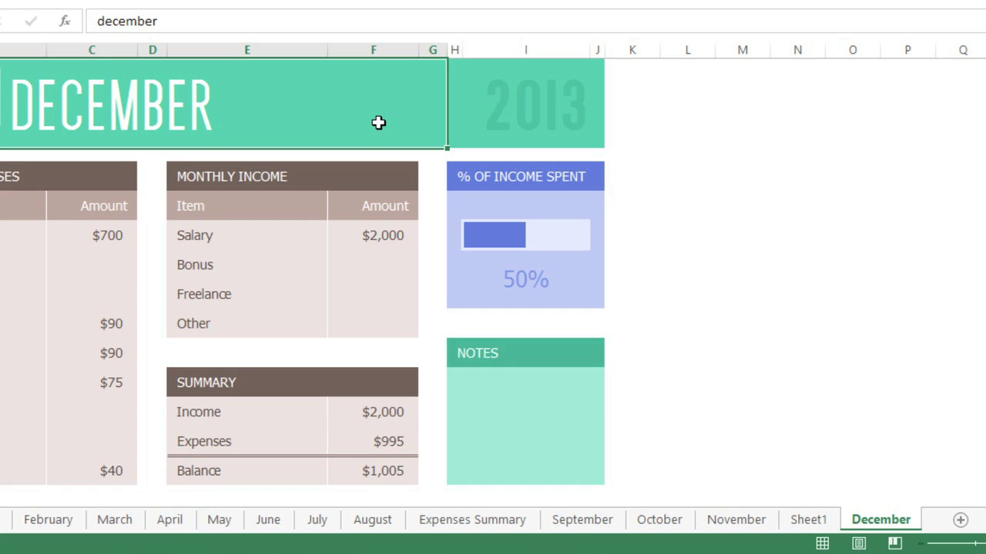
pyautogui.press('Return')
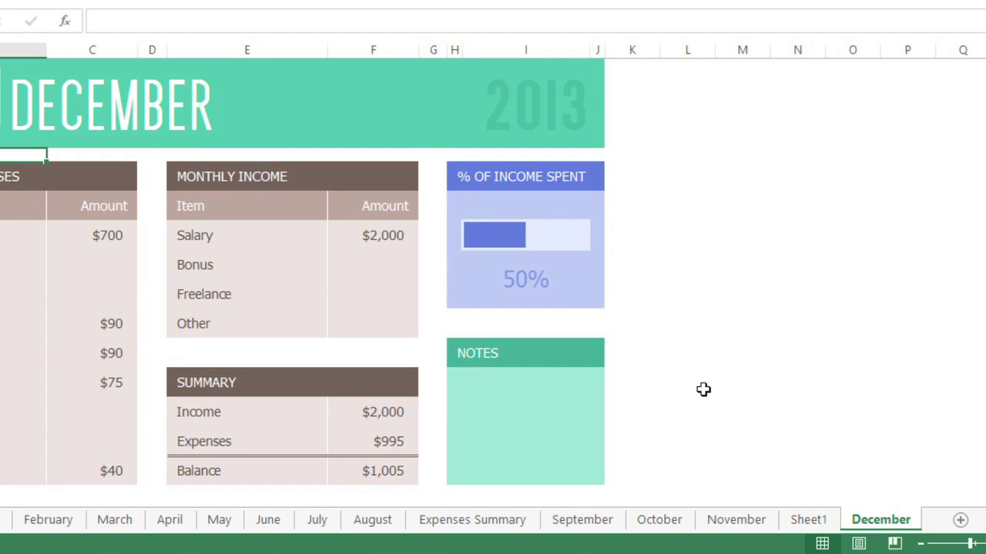
# Reorder the worksheets so December follows November and Expenses Summary sits between December and Sheet1.
pyautogui.moveTo(882, 528); pyautogui.dragTo(785, 523)
pyautogui.moveTo(528, 526); pyautogui.dragTo(868, 524)
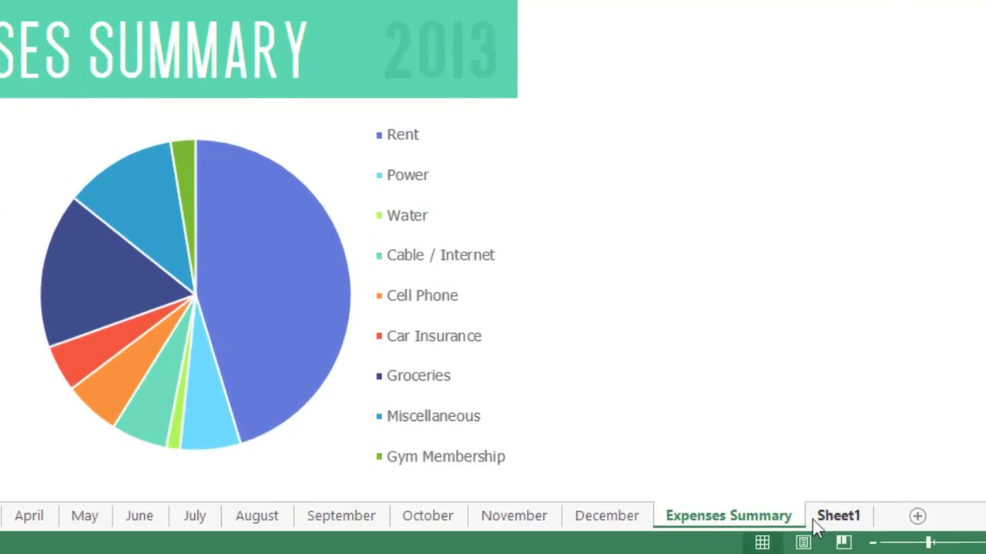
# Give the Expenses Summary worksheet tab a medium blue theme color and switch to the December sheet.
pyautogui.rightClick(770, 521)
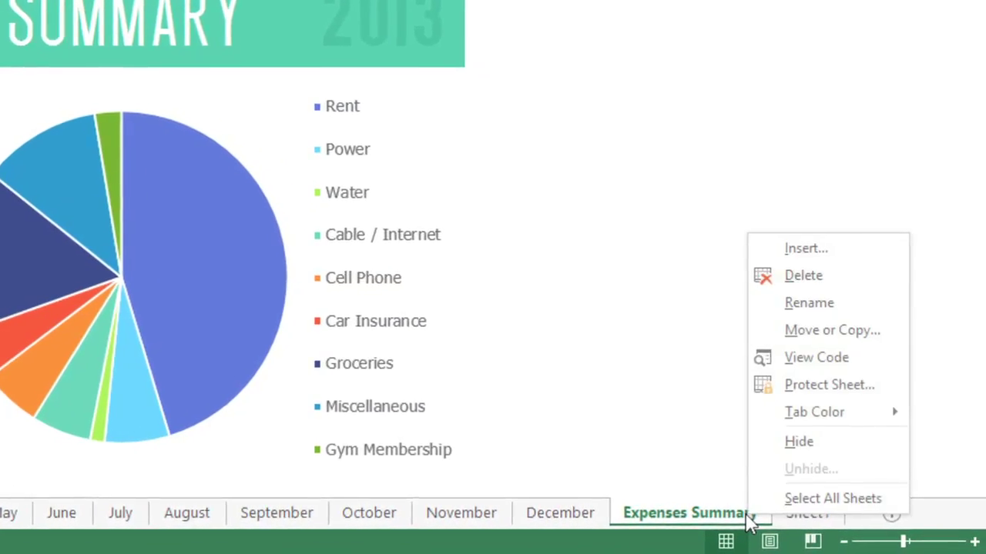
pyautogui.moveTo(755, 416)
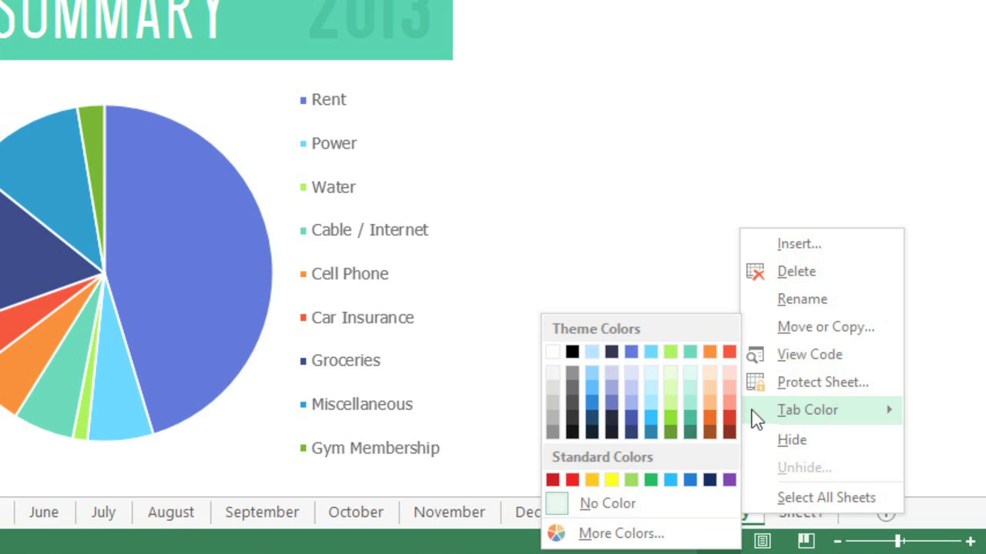
pyautogui.click(593, 403)
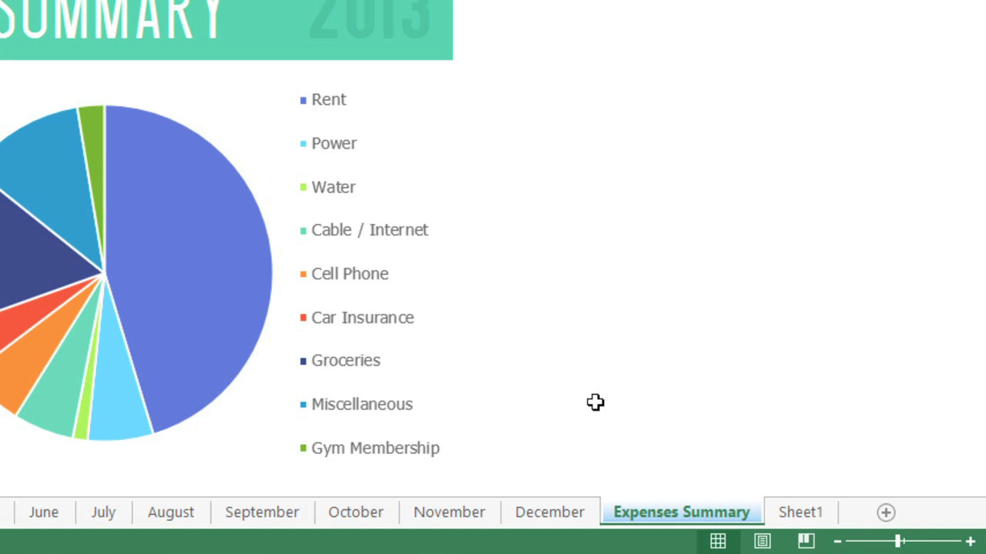
pyautogui.click(562, 516)
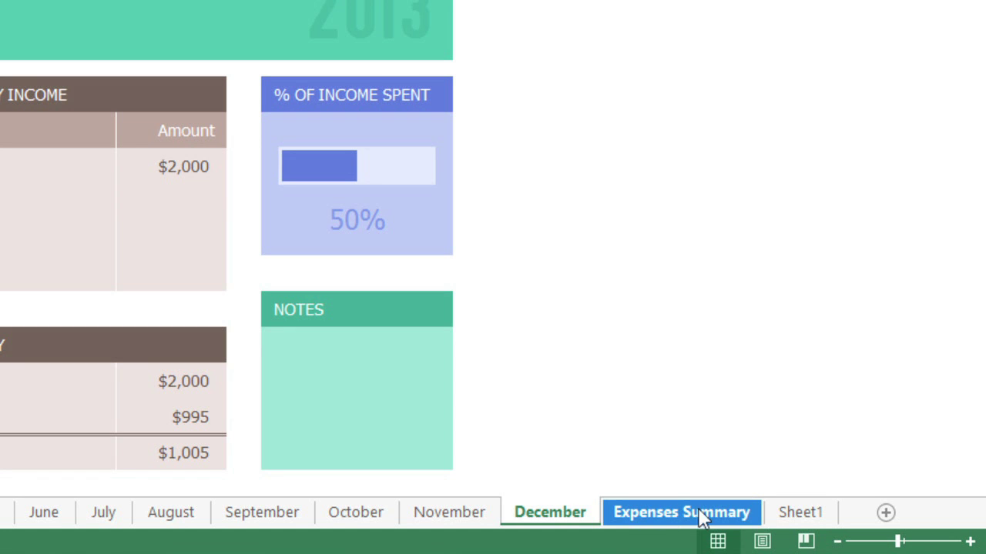
# Delete the blank worksheet Sheet1 from the workbook.
pyautogui.rightClick(805, 518)
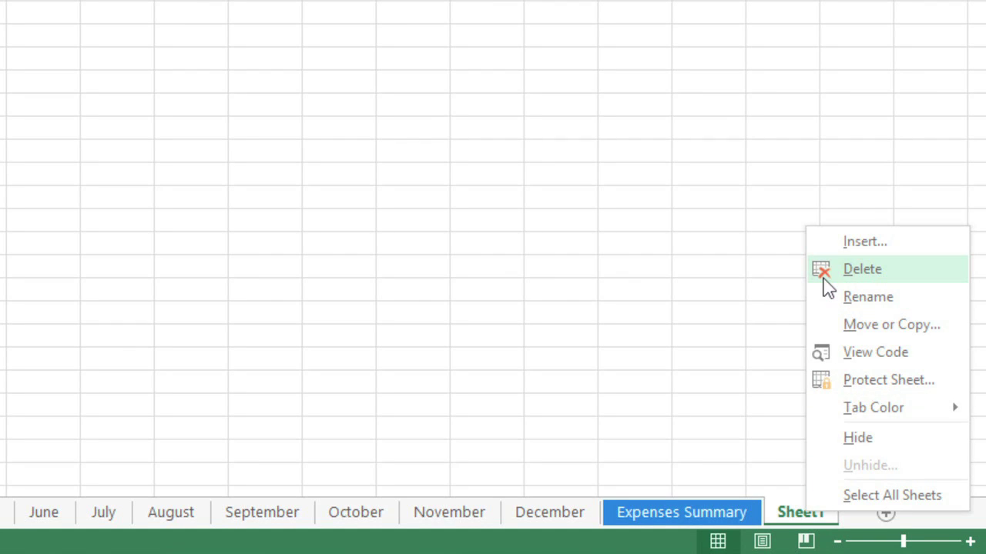
pyautogui.click(824, 281)
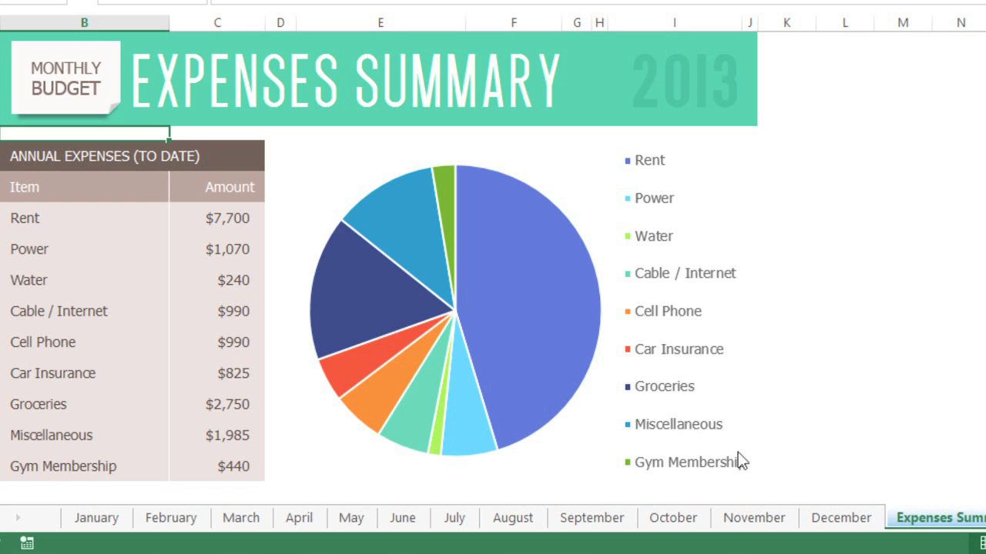
# Group the September, October, November and December worksheets, look through them, and return to September.
pyautogui.click(593, 518)
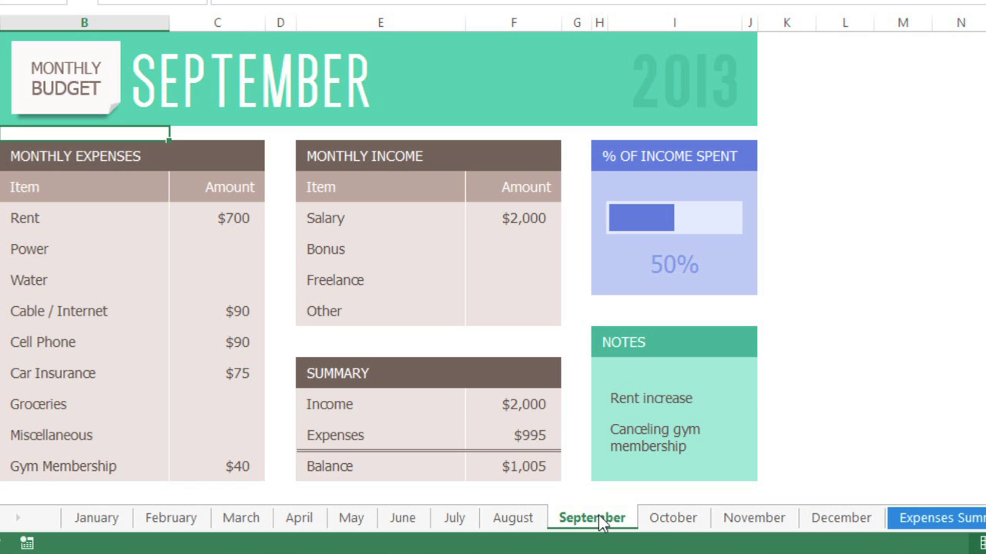
pyautogui.keyDown('ctrl'); pyautogui.click(660, 522); pyautogui.keyUp('ctrl')
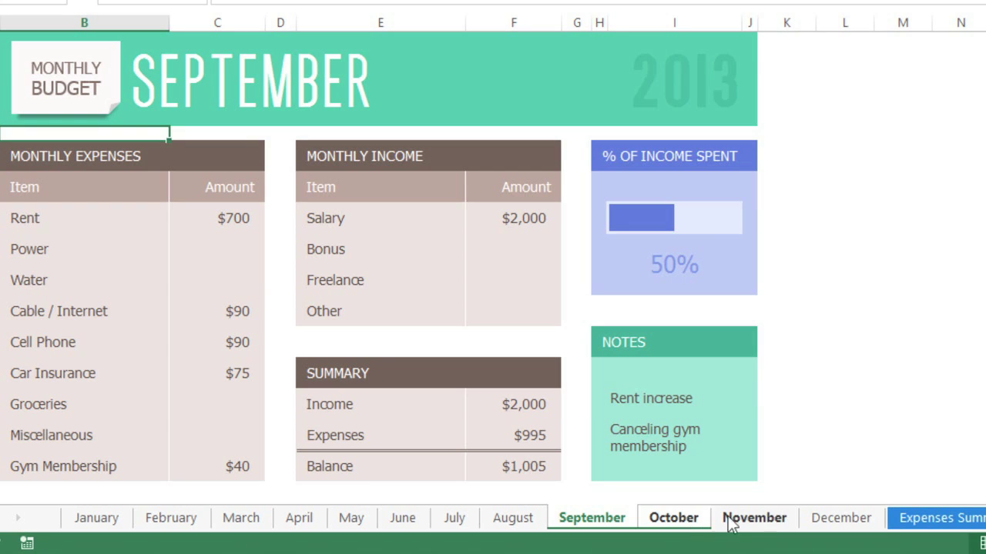
pyautogui.keyDown('ctrl'); pyautogui.click(815, 522); pyautogui.keyUp('ctrl')
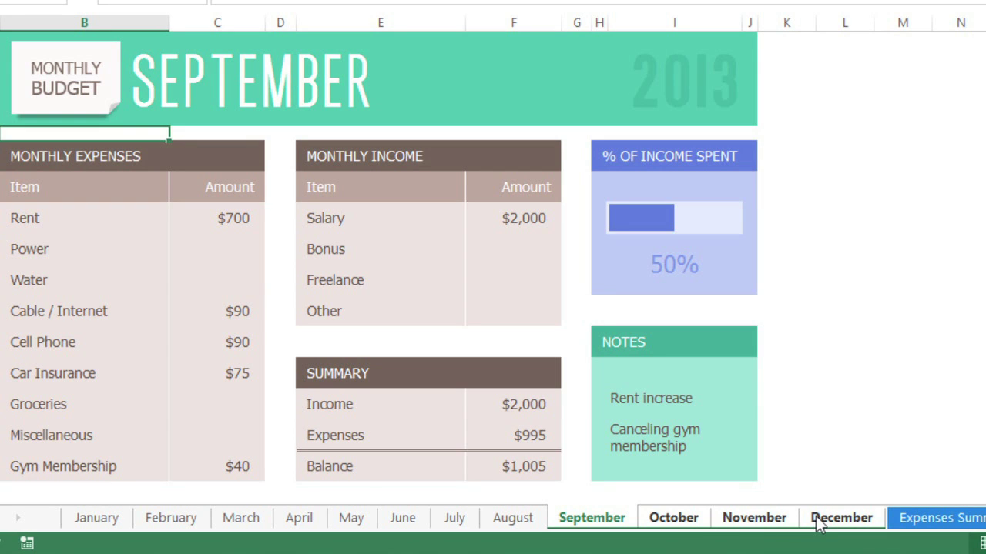
pyautogui.click(818, 522)
pyautogui.click(766, 522)
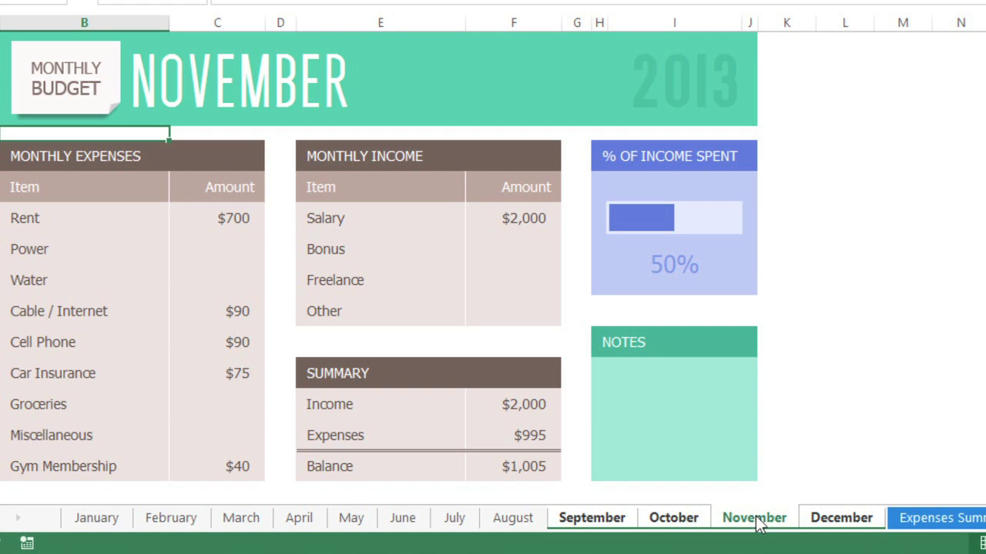
pyautogui.click(673, 519)
pyautogui.click(604, 522)
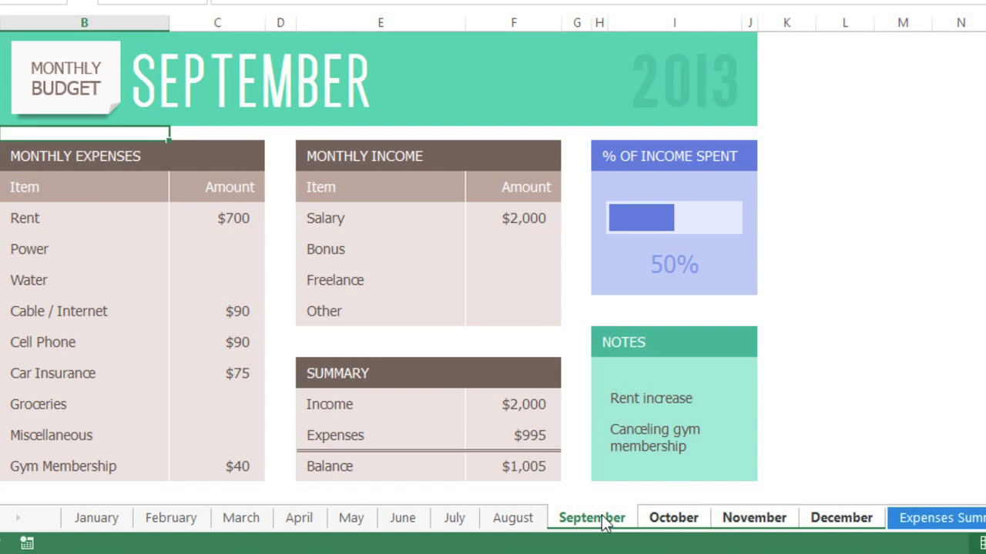
# Set the Rent amount to $775 on September with the September to December sheets grouped.
pyautogui.click(189, 222)
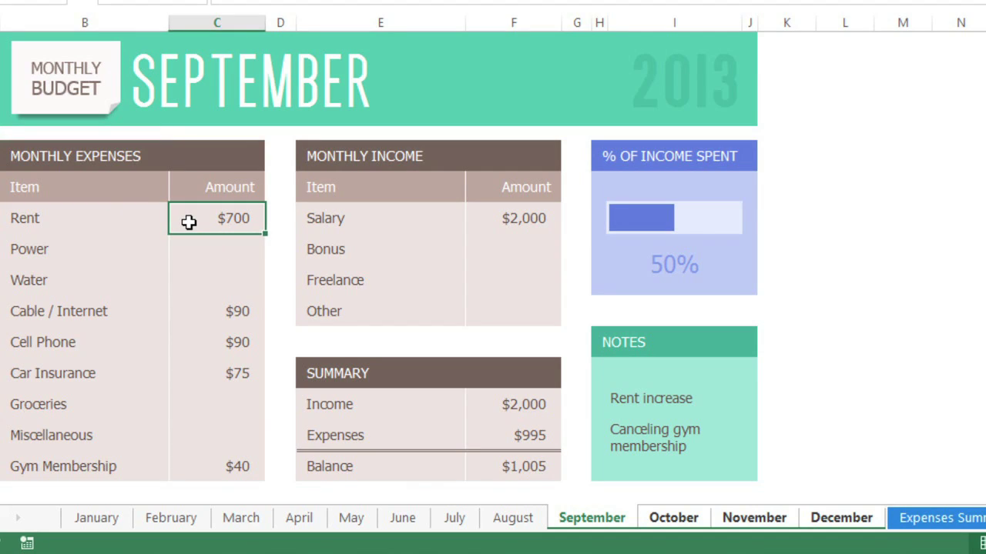
pyautogui.doubleClick(188, 222)
pyautogui.press('BackSpace')
pyautogui.press('BackSpace')
pyautogui.write('75')
pyautogui.press('Return')
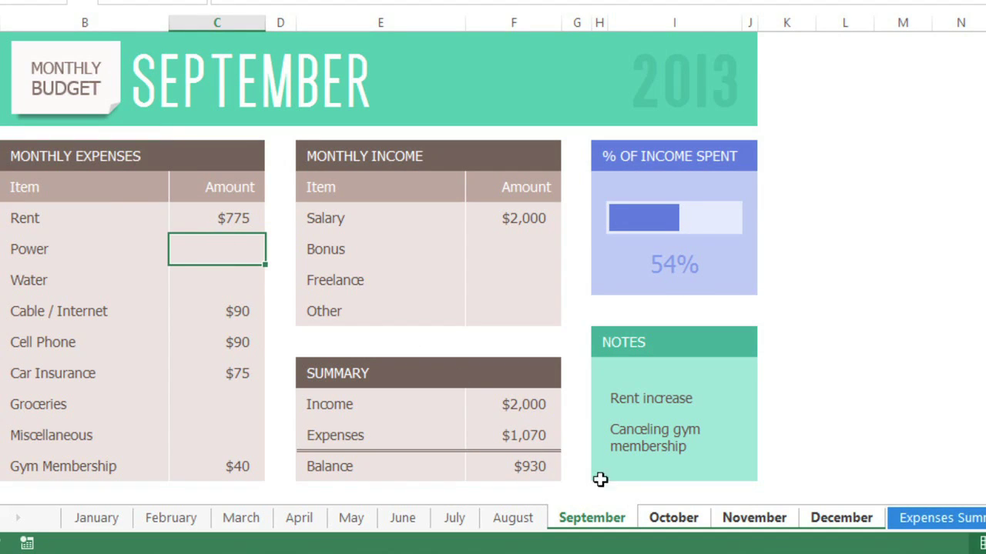
# Switch to November within the group and clear the Gym Membership item and its amount from the monthly expenses.
pyautogui.click(667, 524)
pyautogui.click(744, 524)
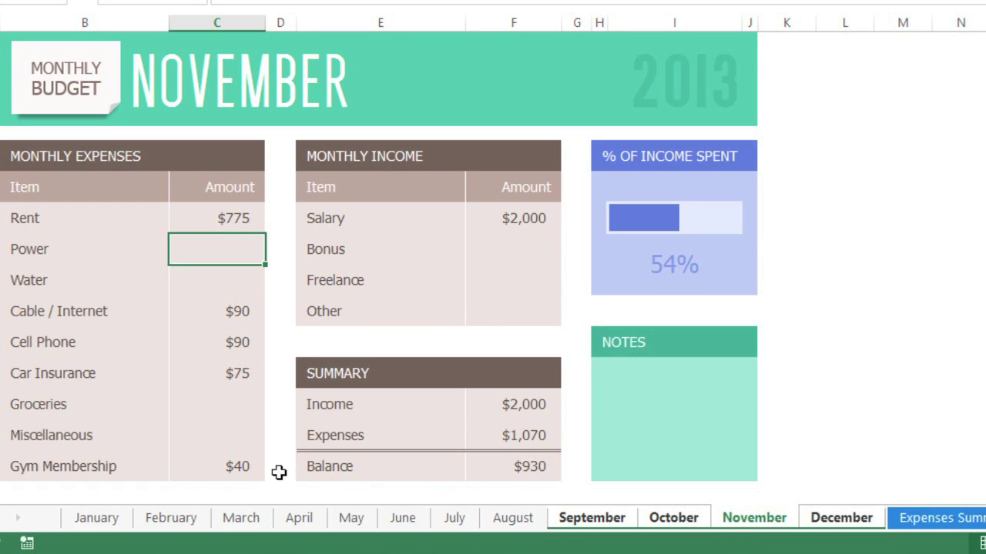
pyautogui.click(166, 463)
pyautogui.moveTo(166, 464); pyautogui.dragTo(209, 465)
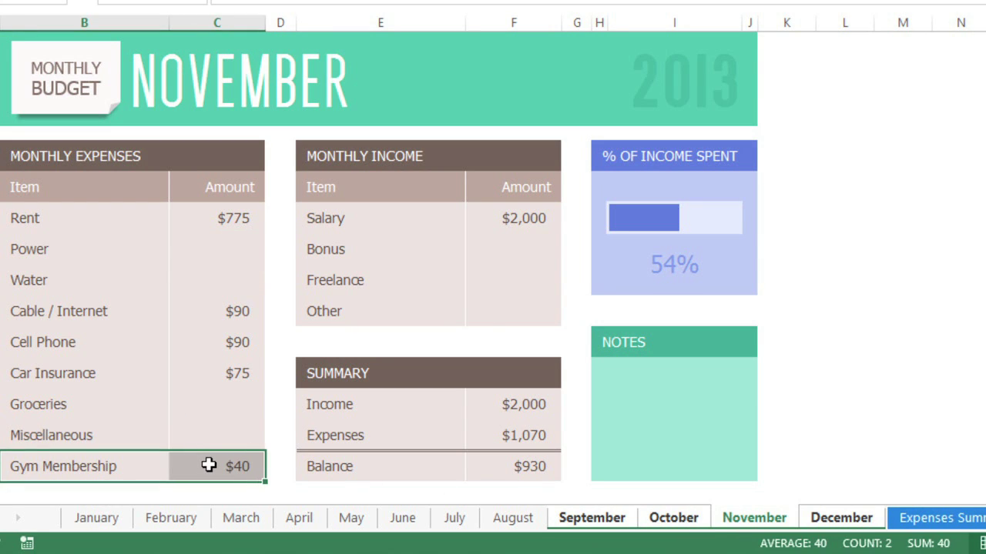
pyautogui.press('Delete')
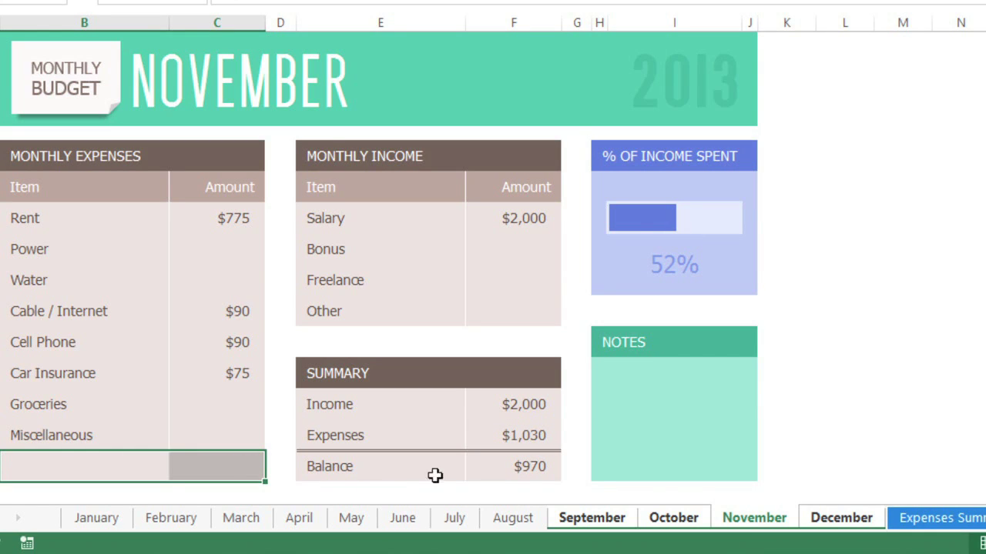
# Switch to the December sheet and ungroup the grouped worksheets.
pyautogui.click(838, 521)
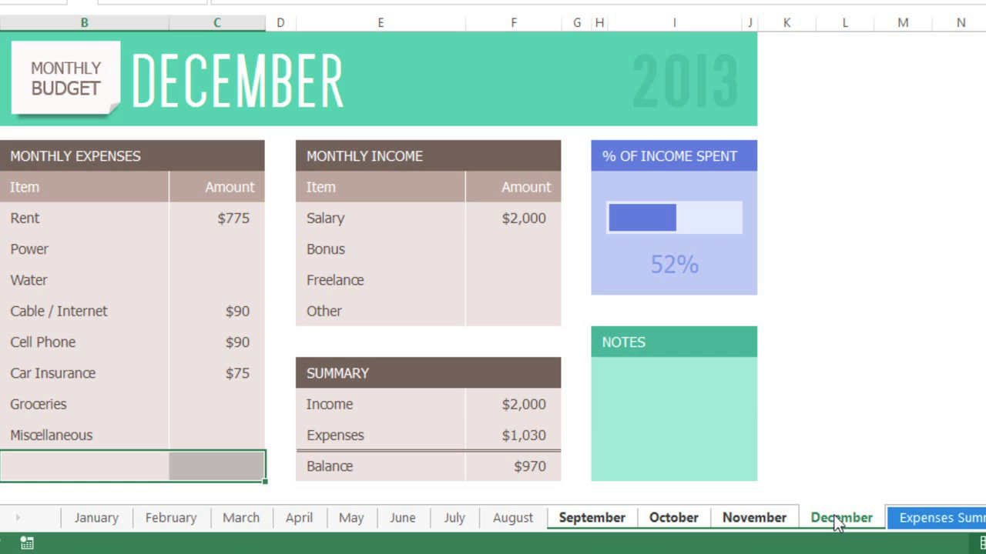
pyautogui.rightClick(837, 521)
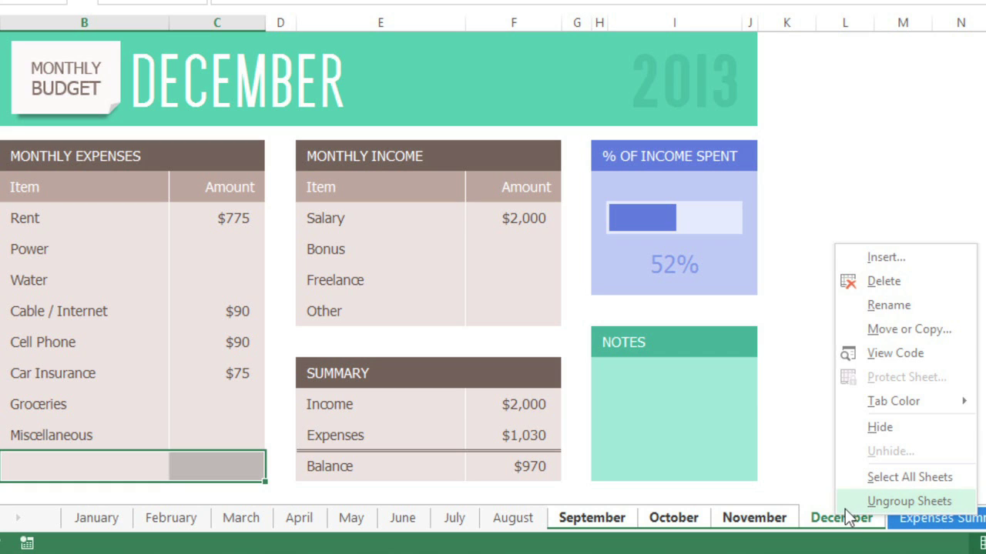
pyautogui.click(908, 501)
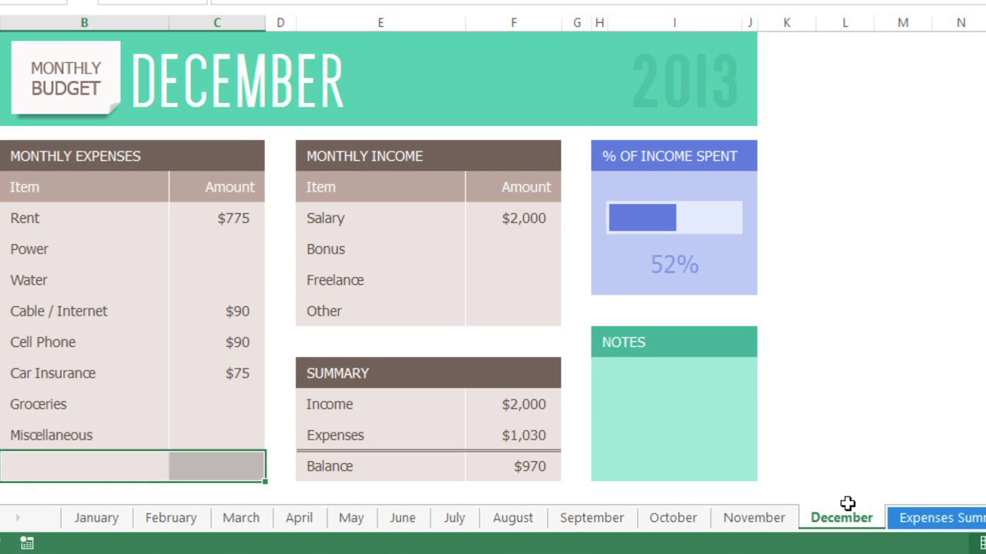